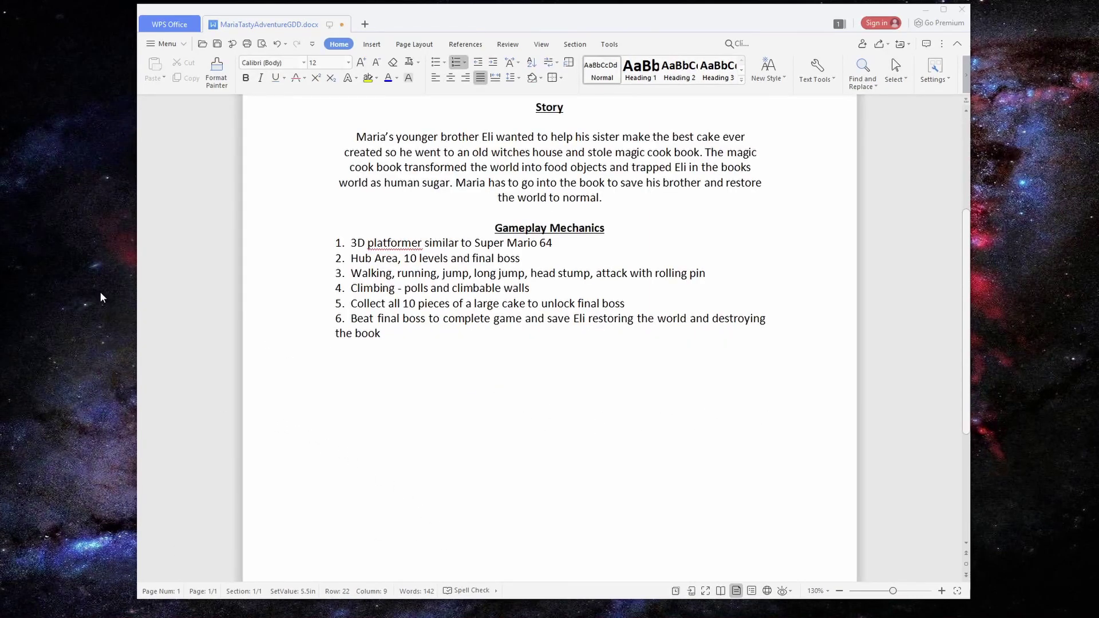
- Review the first two gameplay mechanics, covering the 3D platformer style, hub area, levels and final boss
left_click_drag(351, 243, 569, 241)
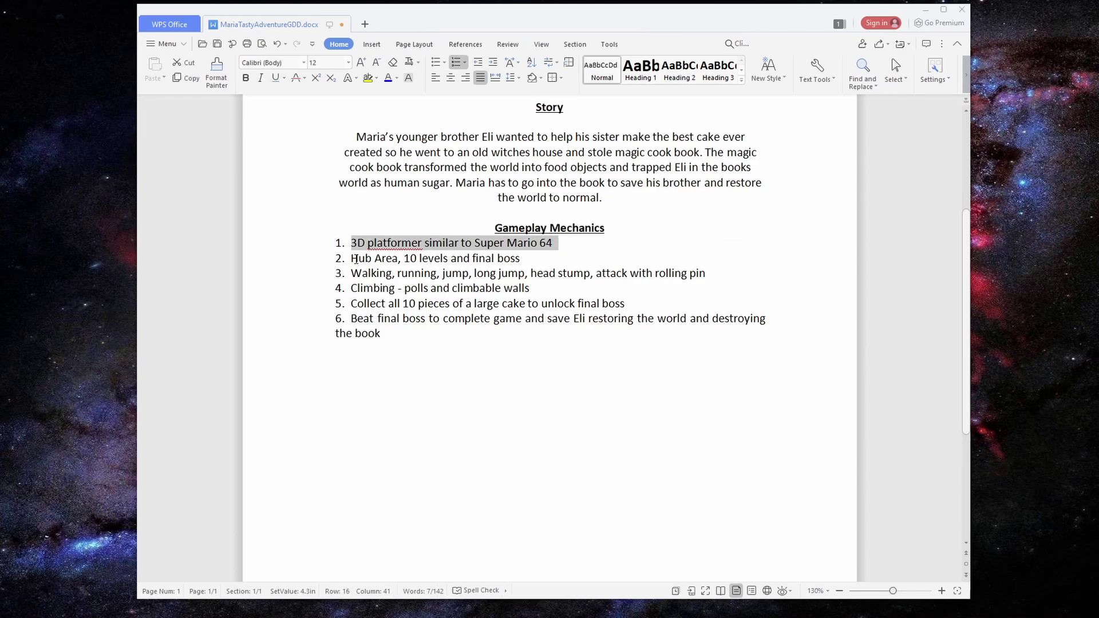
left_click_drag(356, 258, 453, 258)
key("Right")
key("Right")
key("Right")
key("Right")
key("Right")
key("Right")
key("Right")
key("Right")
key("Right")
key("Right")
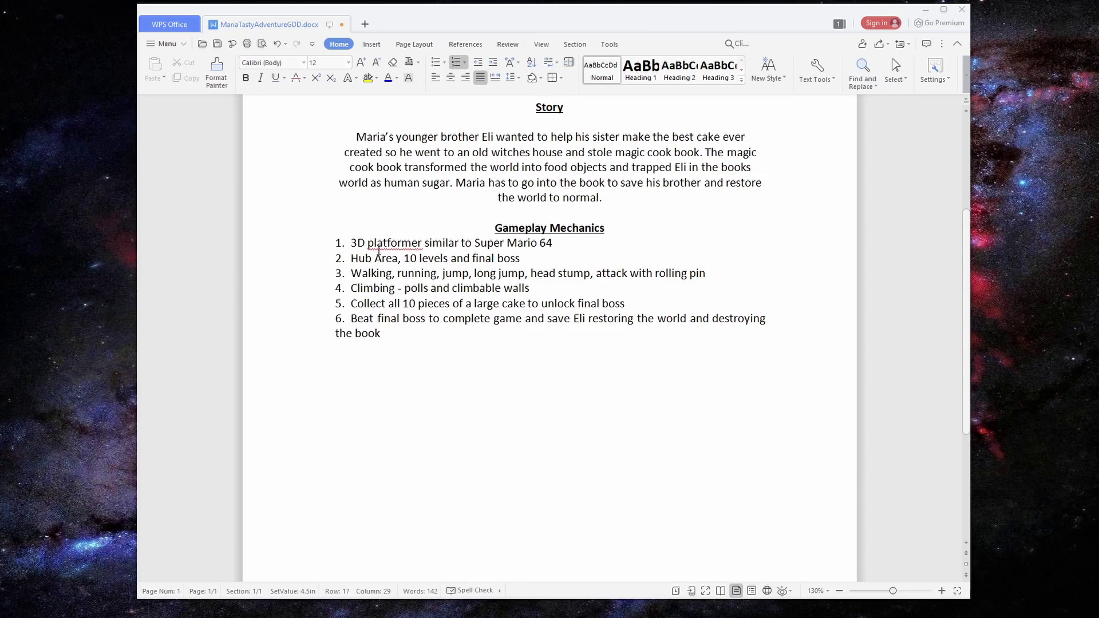
left_click_drag(473, 258, 539, 260)
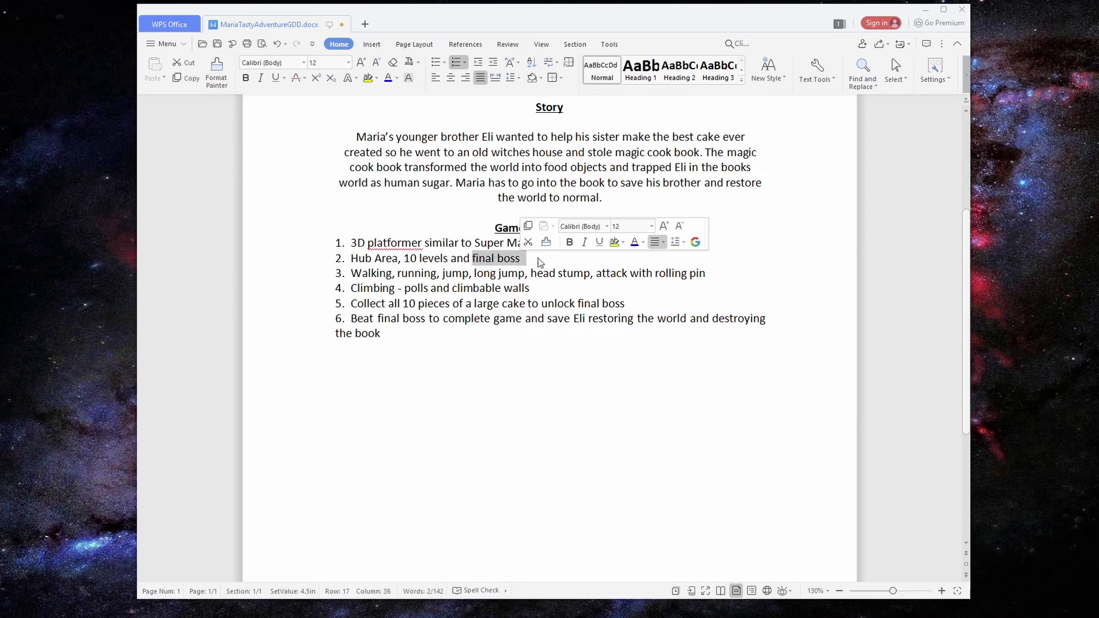
- Review the third and fourth gameplay mechanics, covering Maria's movement, attacks and climbing
left_click(354, 275)
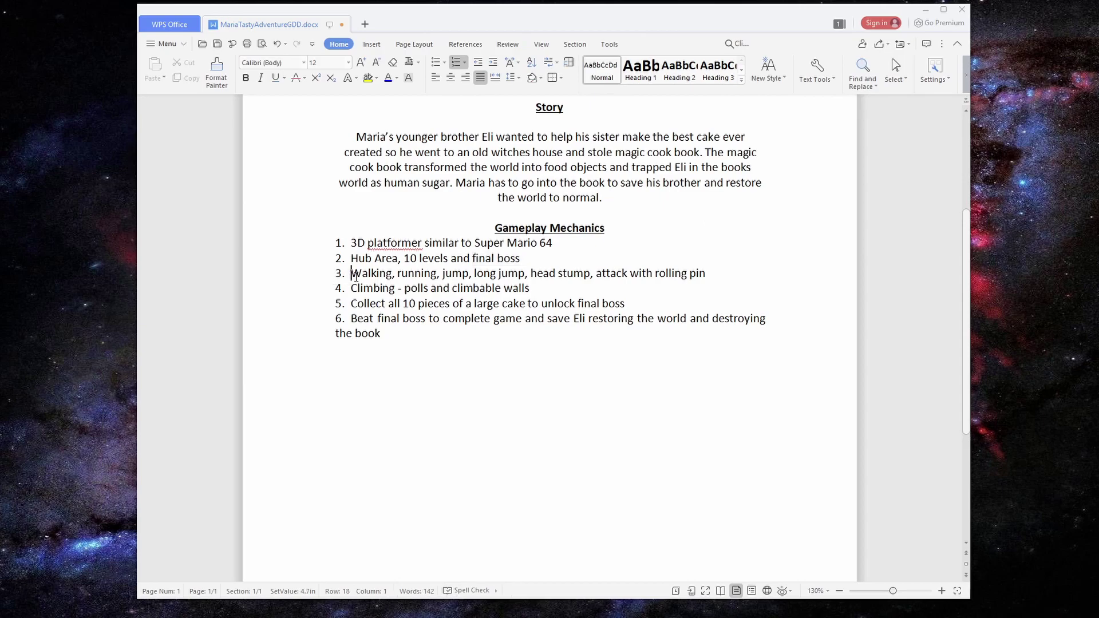
left_click_drag(352, 275, 392, 275)
left_click(437, 275)
left_click(531, 273)
left_click_drag(532, 274, 591, 274)
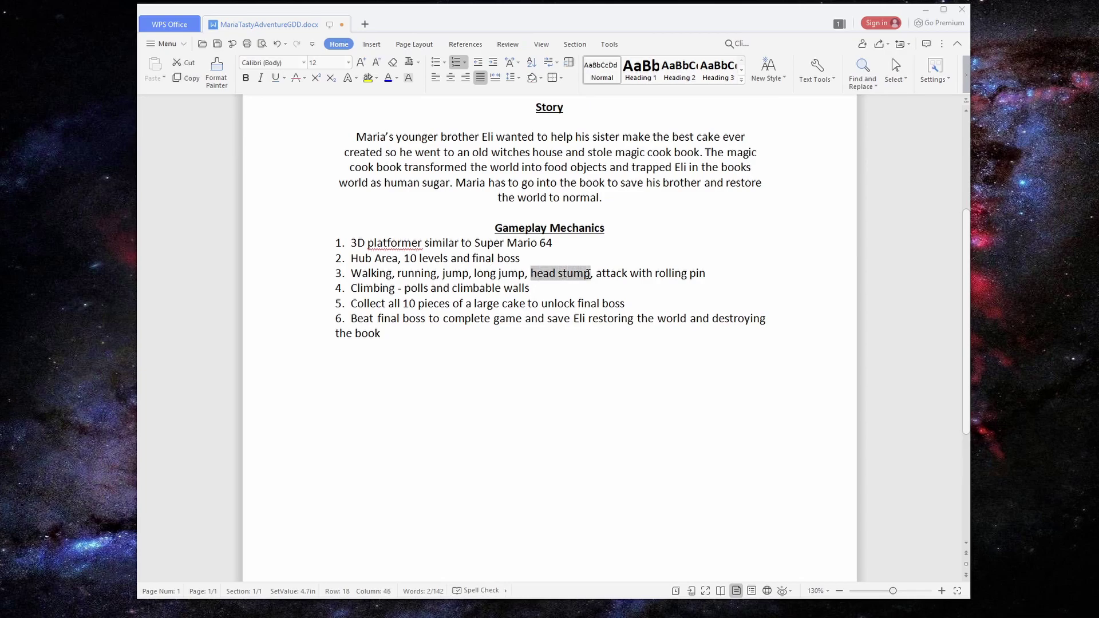
left_click(642, 275)
left_click(599, 277)
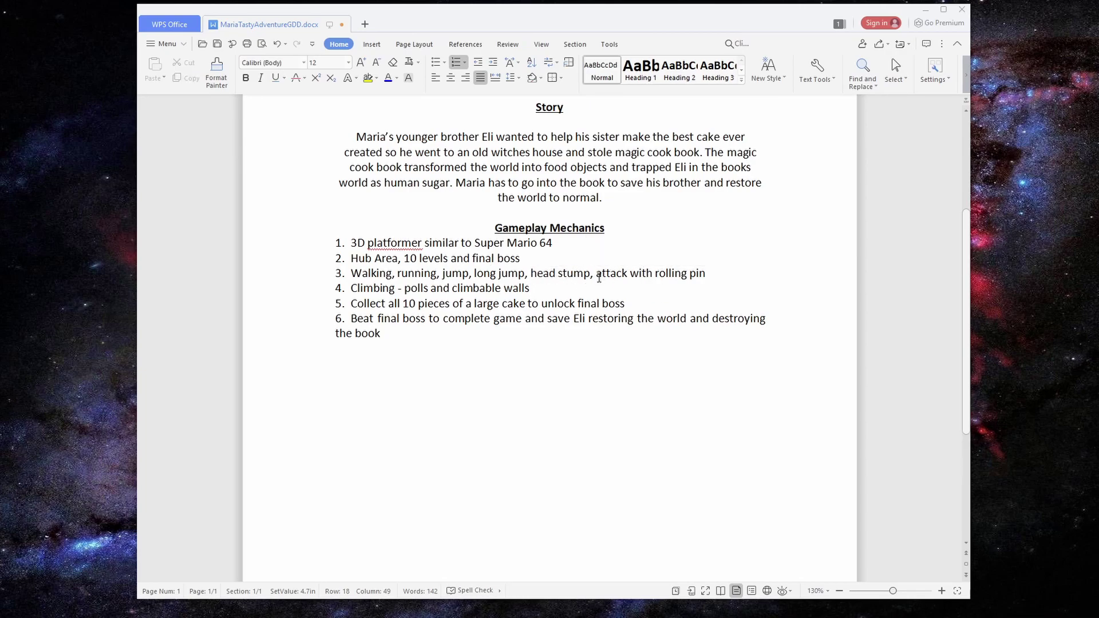
left_click(596, 275)
double_click(358, 289)
left_click_drag(405, 289, 541, 288)
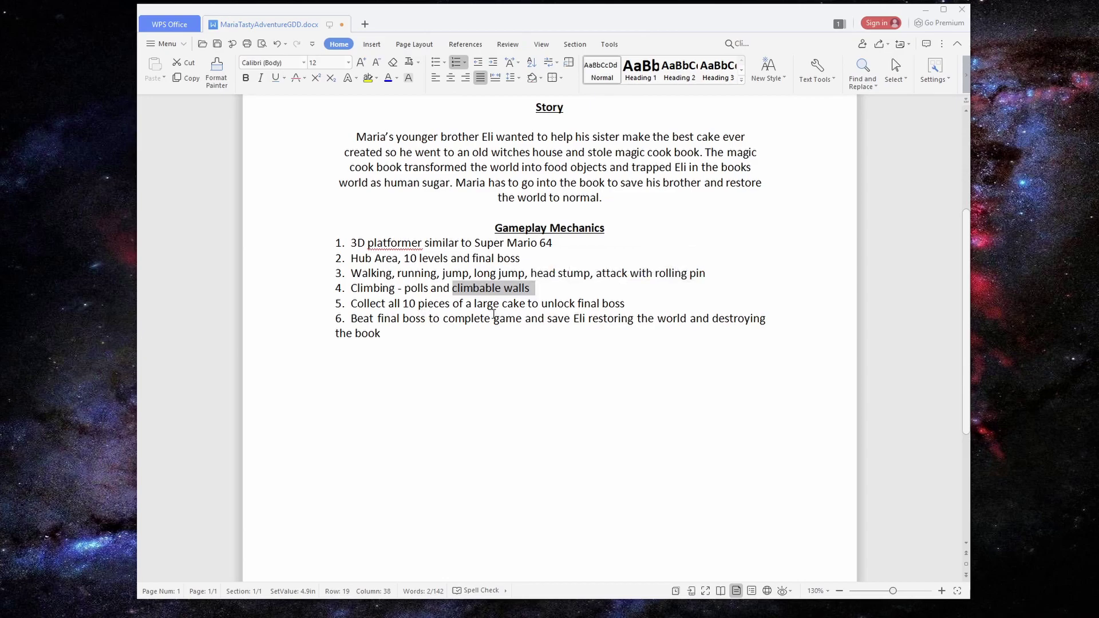
- Review the fifth and sixth gameplay mechanics, covering the cake piece collection and the game's completion
left_click(351, 304)
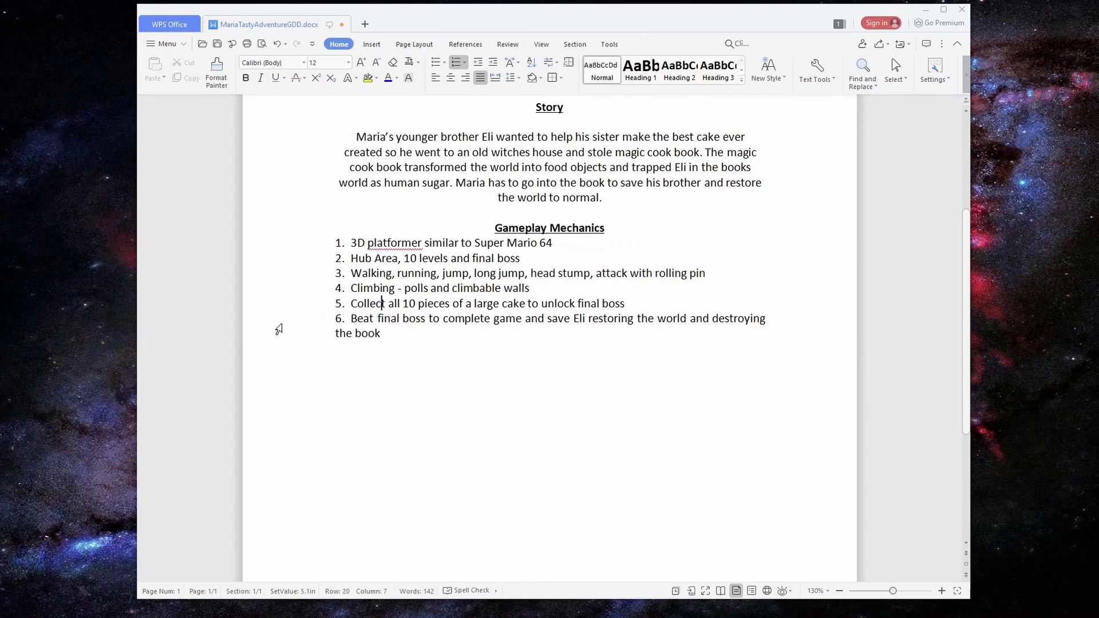
double_click(362, 304)
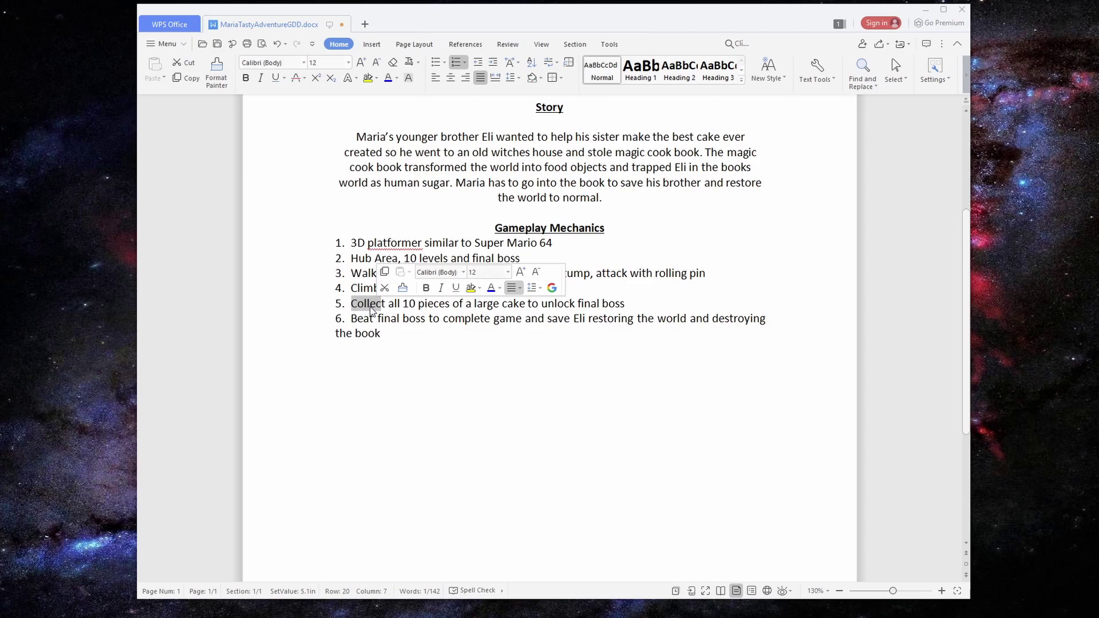
left_click(373, 308)
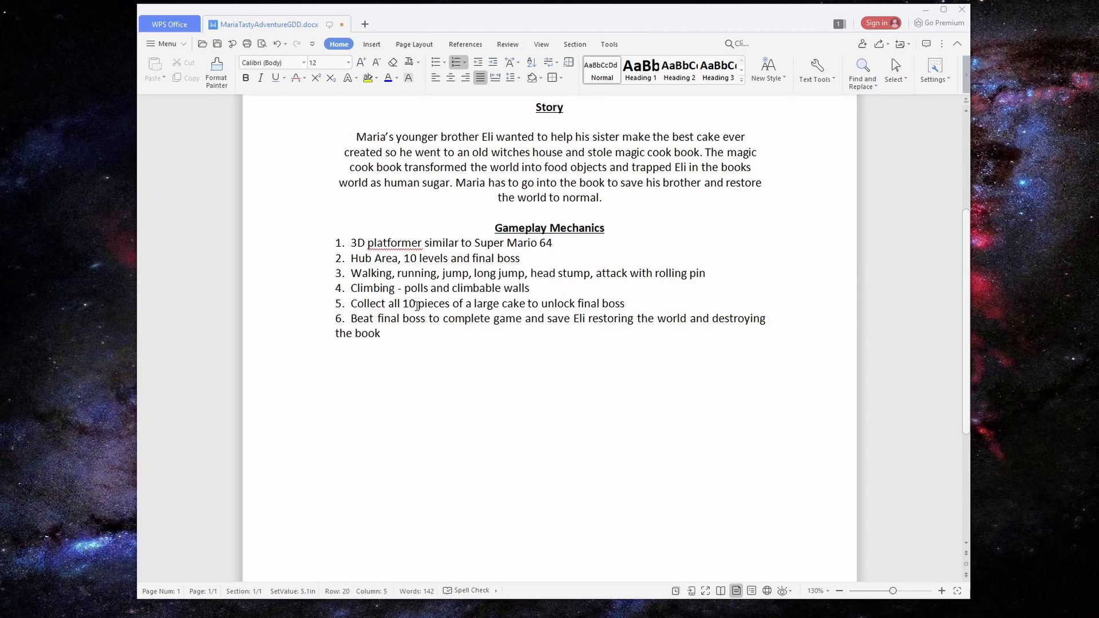
left_click_drag(409, 304, 542, 299)
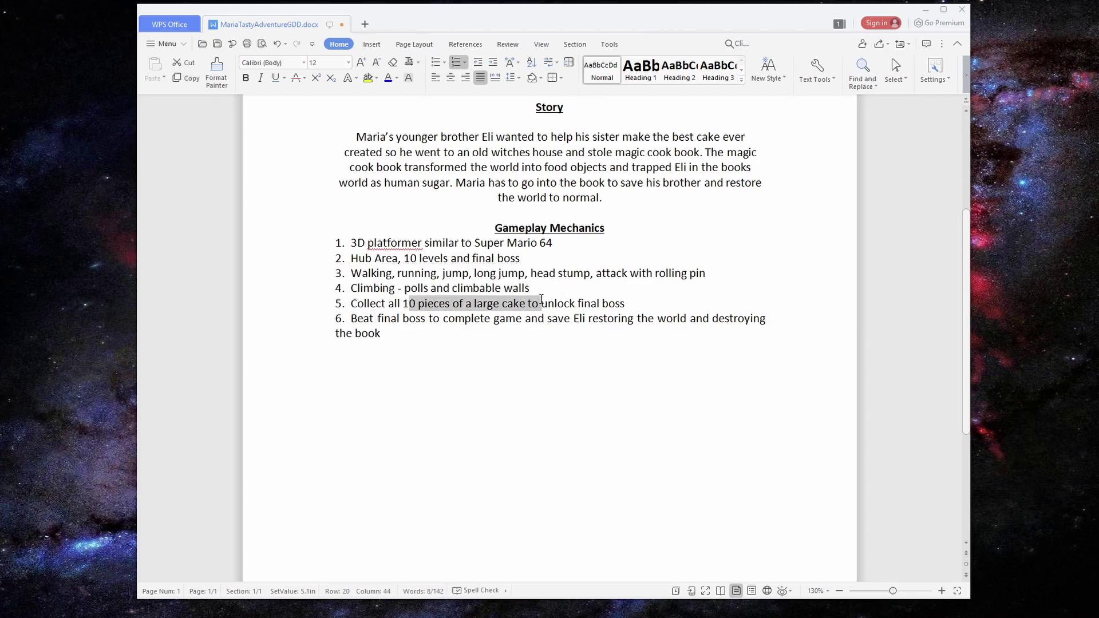
left_click(507, 303)
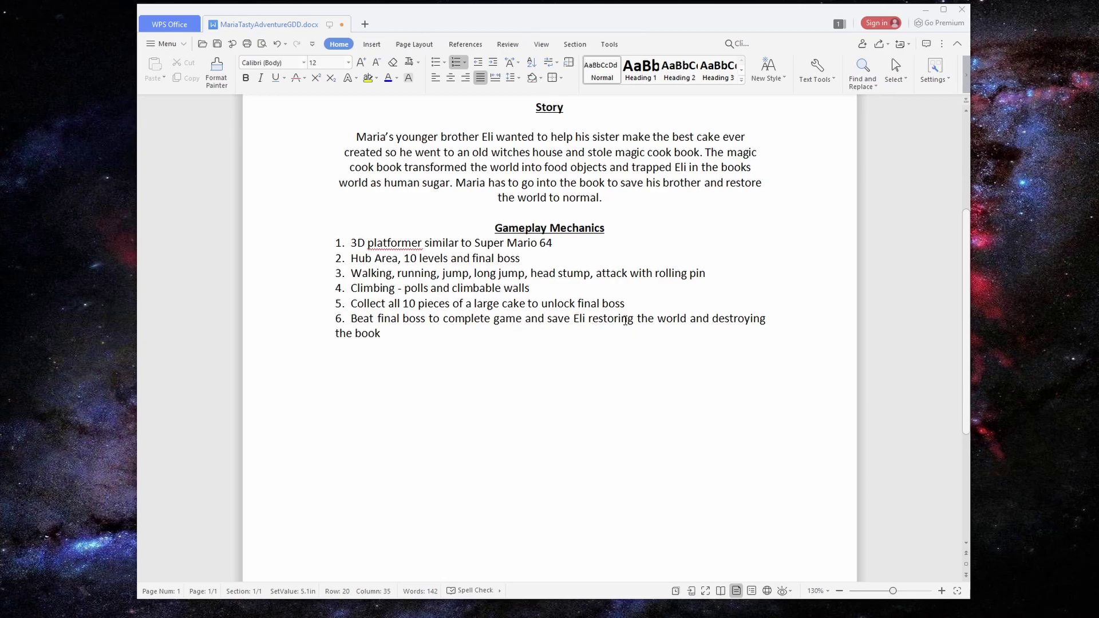
left_click(650, 308)
left_click_drag(350, 318, 636, 319)
left_click(559, 329)
- Add numbered lists with descriptions: Characters (Maria, Eli, Talking Cake Wall) and Enemies (Mister Bug, Sir Beetle, Pressalot, Monty The Spoiled Egg)
left_click(758, 334)
type("Characters 1. Maria - Young Upcoming Cook 2. Eli - Maria’s Younger brother 3. Talking Cake Wall - Area to bring each piece of Cake    Enemies 1. Mister Bug - a roach enemy that charges at Maria if it see her(AI: walking) 2. Sir Beetle - a flying bug that shoots goo balls at Maria(AI: Flying-Shooting) 3. Pressalot - a large stationary enemy that that stumps down if Maria is close enough(AI: Static-Observe-Attack) 4. Monty The Spoiled Egg - a spoil egg that runs at maria and explodes(AI Walking-Exploding)")
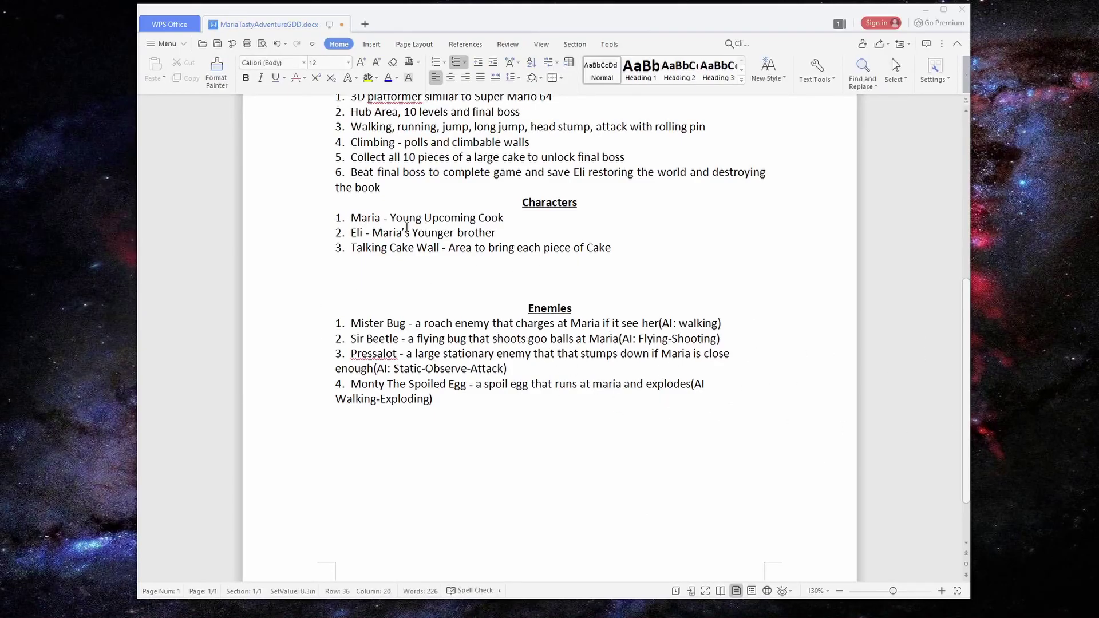
- Review the Characters and Enemies lists, examining the AI behaviour noted for each enemy
left_click(518, 217)
double_click(531, 310)
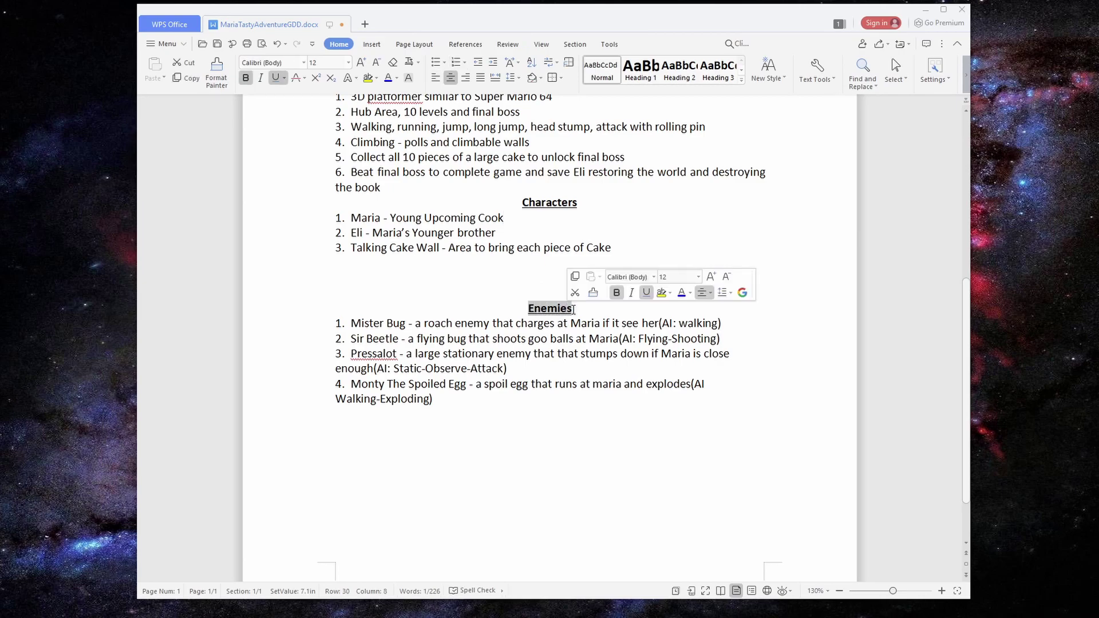
left_click(450, 404)
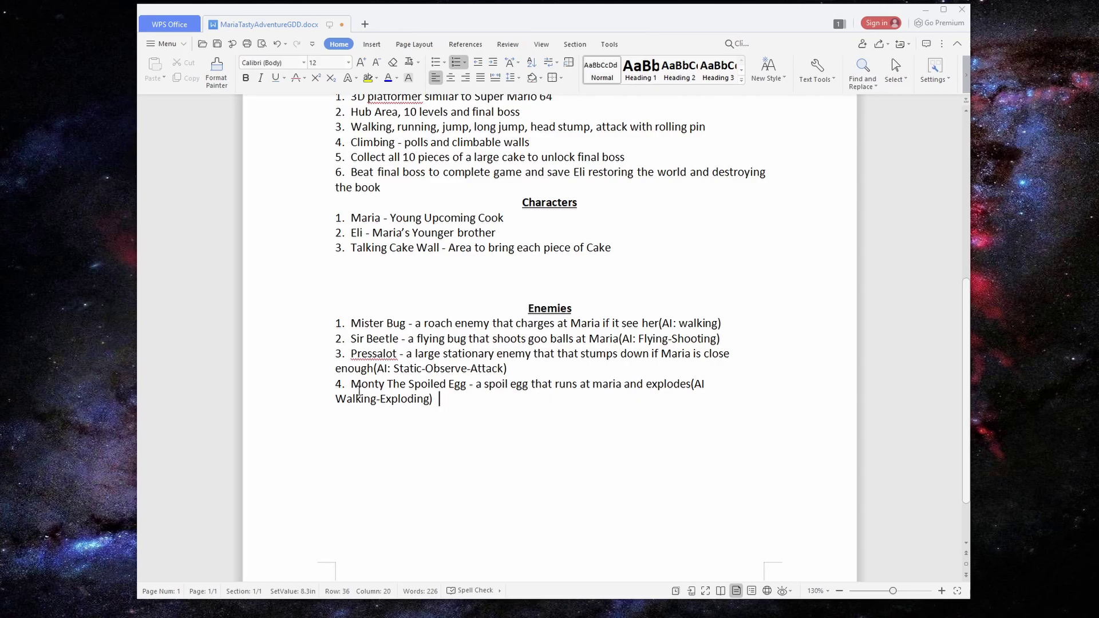
left_click(670, 324)
mouse_move(681, 324)
left_mouse_down()
mouse_move(697, 323)
mouse_move(704, 339)
mouse_move(684, 339)
left_mouse_up()
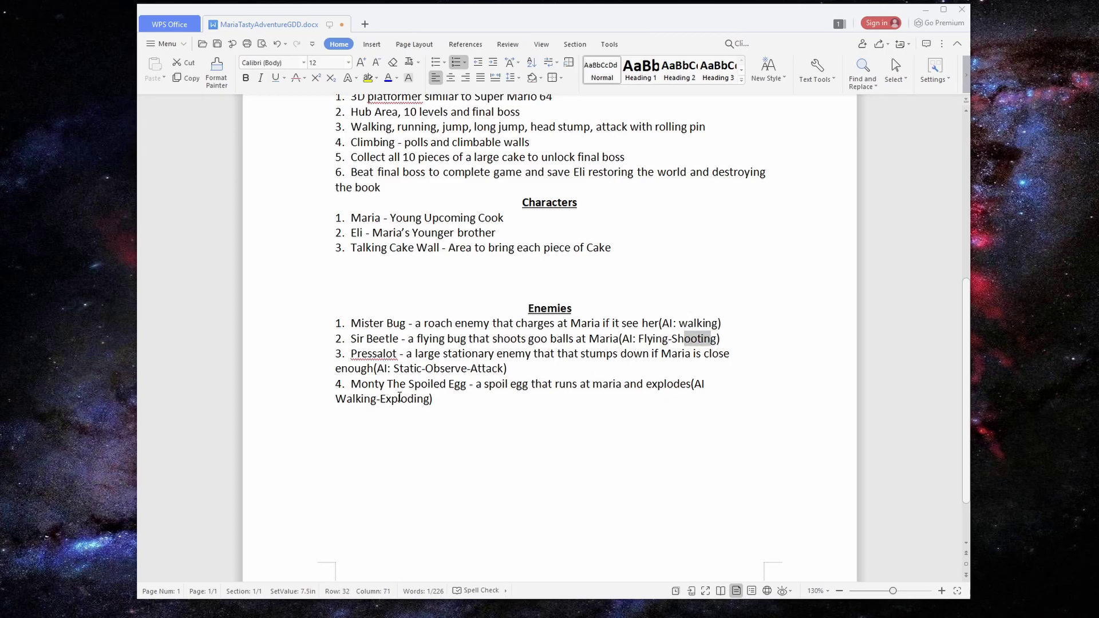
left_click_drag(402, 372, 442, 373)
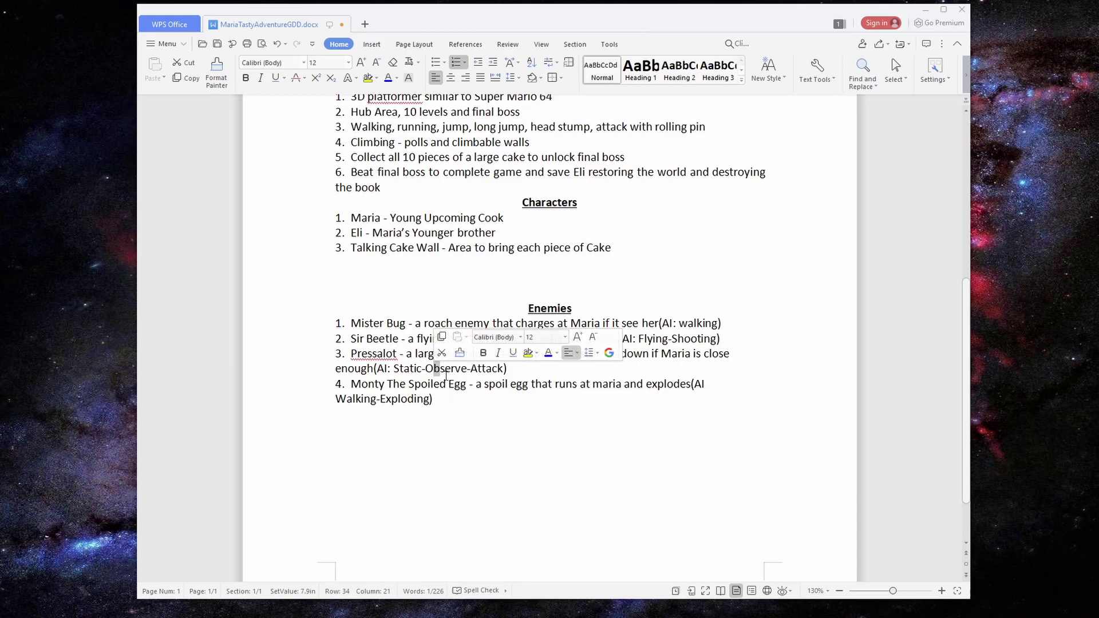
key("Right")
double_click(422, 367)
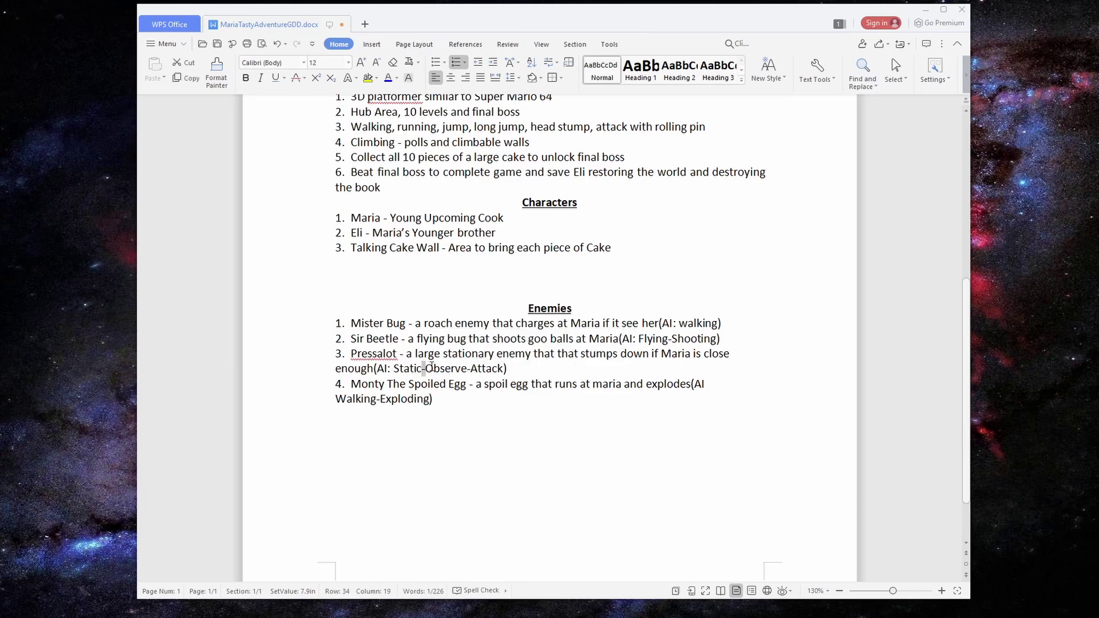
left_click(473, 381)
left_click_drag(482, 368, 493, 368)
left_click_drag(386, 399, 416, 404)
left_click(496, 401)
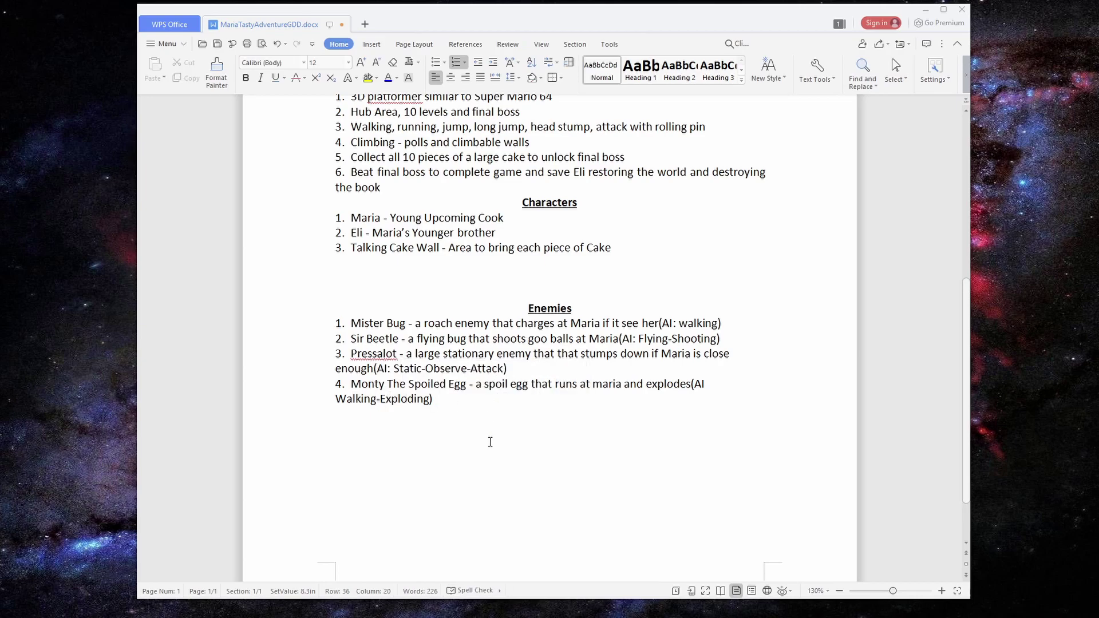